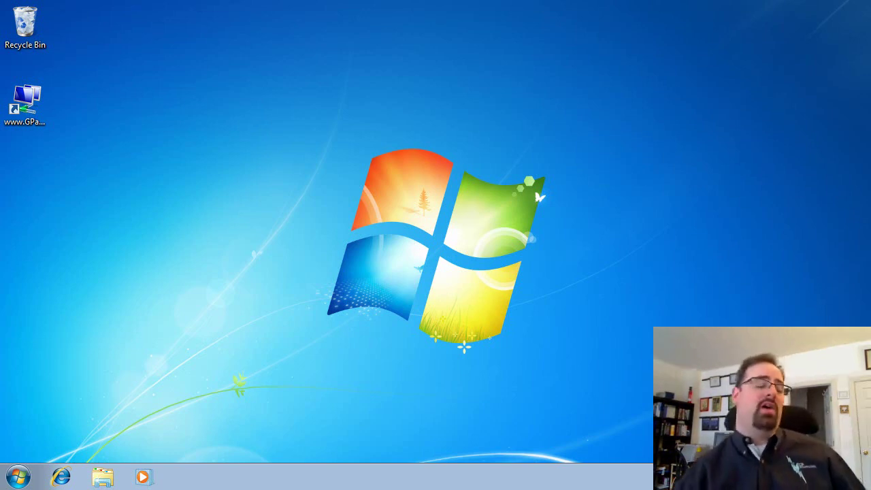
- Launch Computer Management from the Computer context menu in the Start menu
left_click(24, 475)
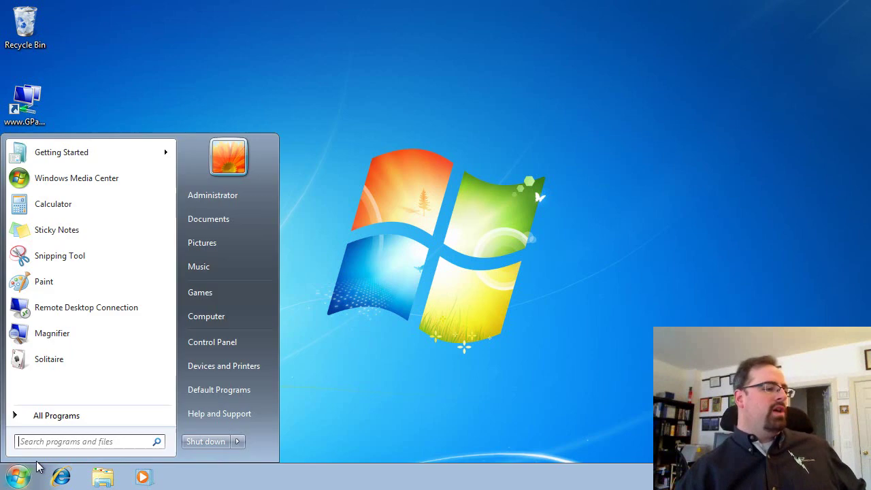
right_click(206, 324)
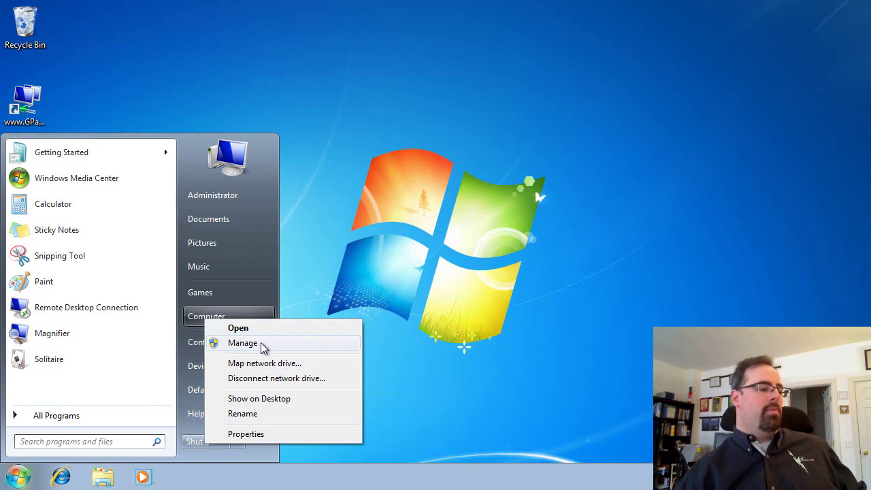
left_click(262, 346)
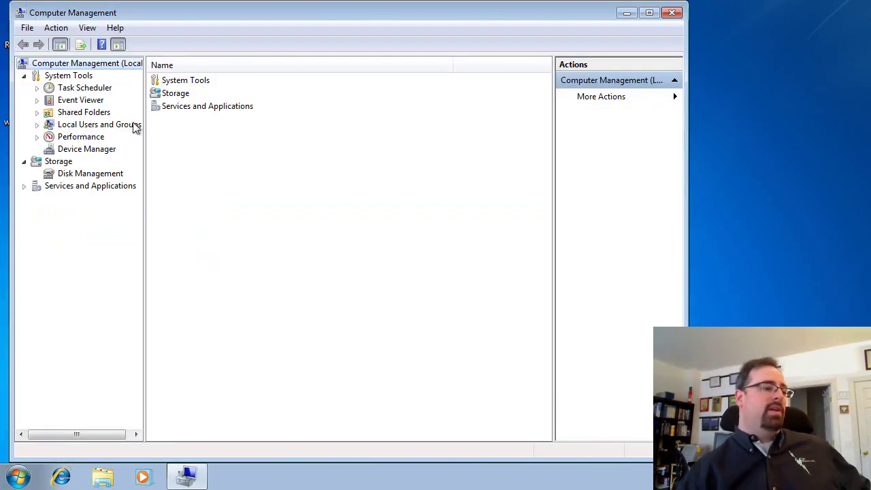
- Maximize the window, widen the tree pane, and expand Event Viewer down to Windows Logs
double_click(175, 16)
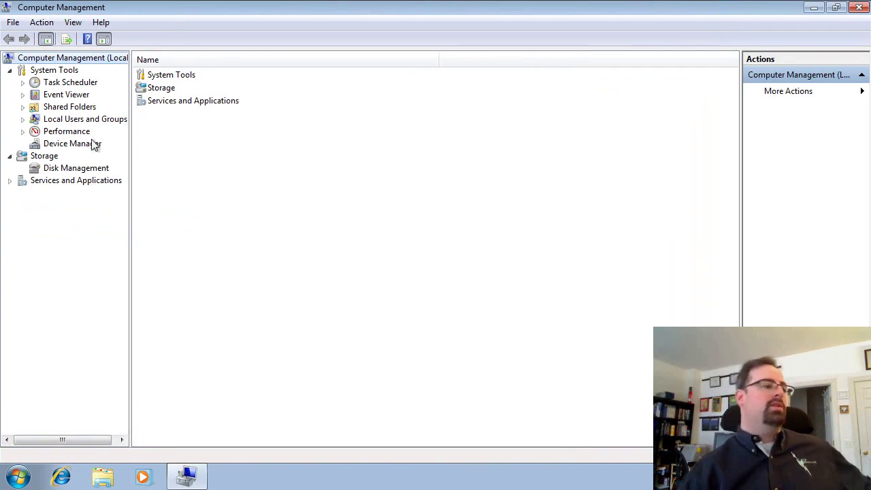
left_click_drag(132, 155, 173, 148)
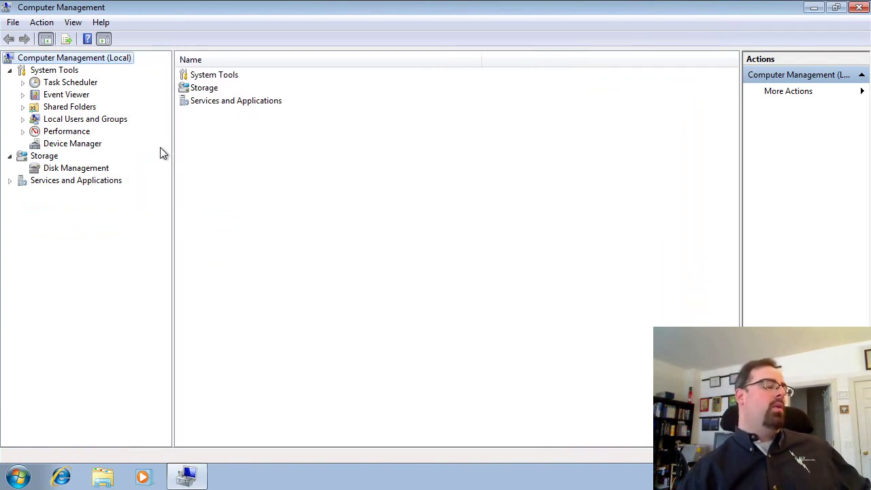
left_click(23, 94)
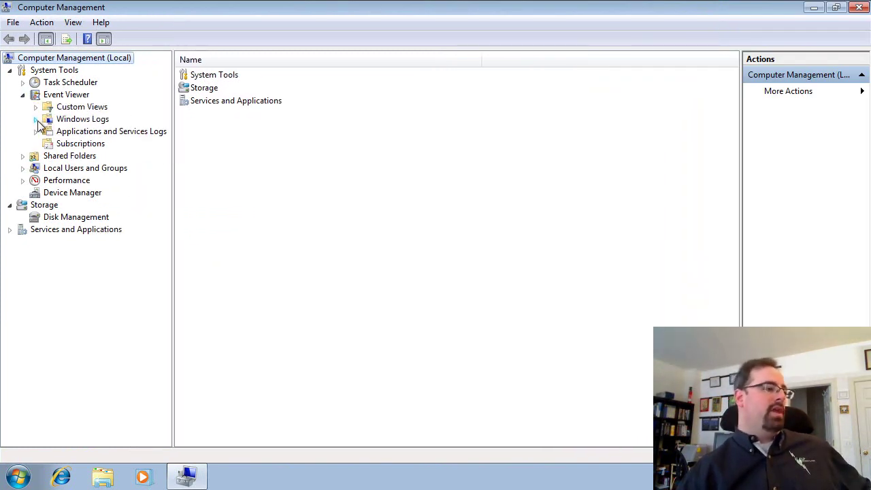
left_click(36, 120)
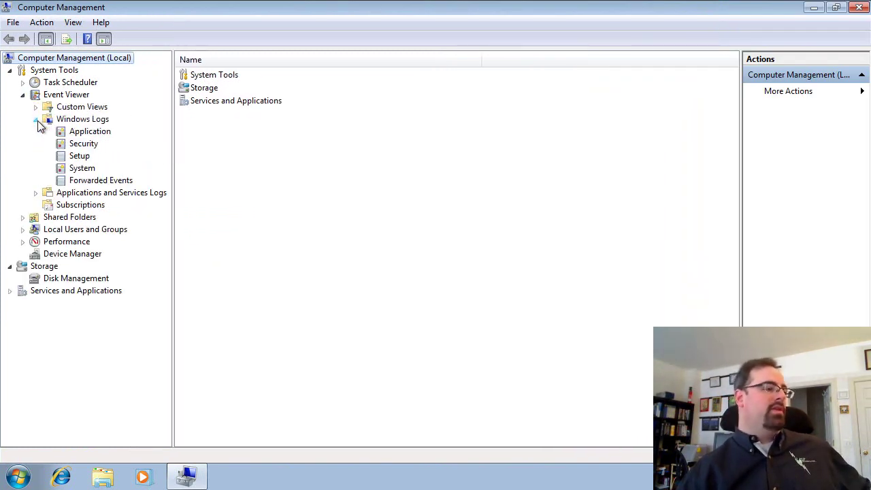
- Show the System log and select the GroupPolicy Error with Event ID 1126
left_click(84, 171)
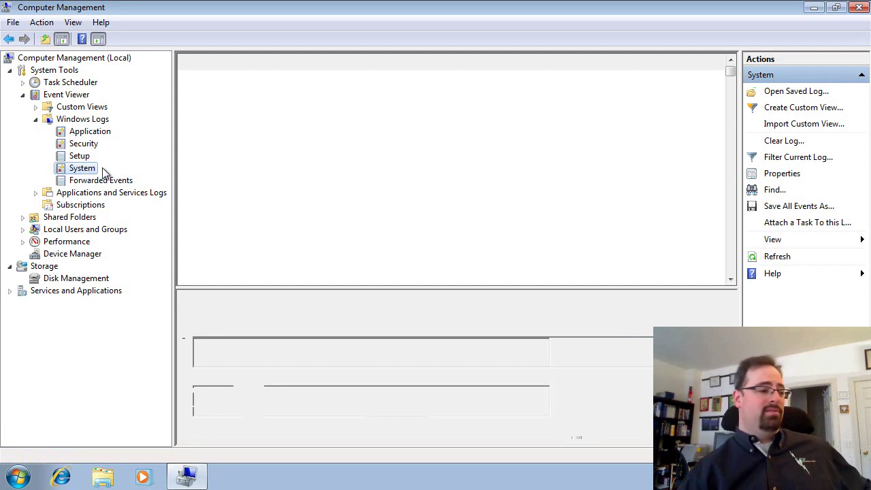
left_click(495, 129)
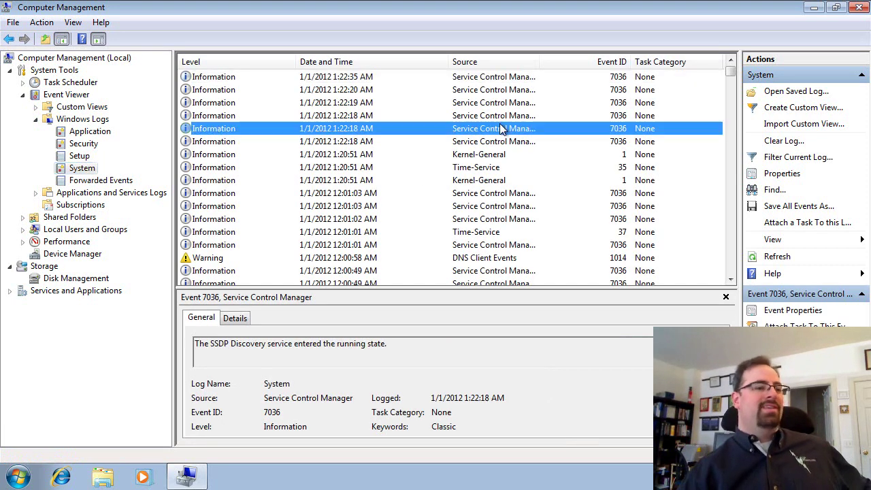
scroll(493, 143, "down", 3)
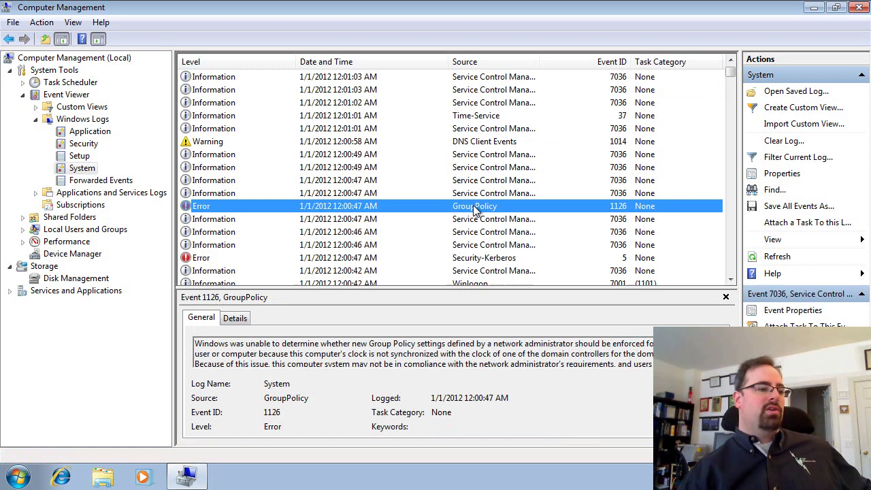
left_click(475, 207)
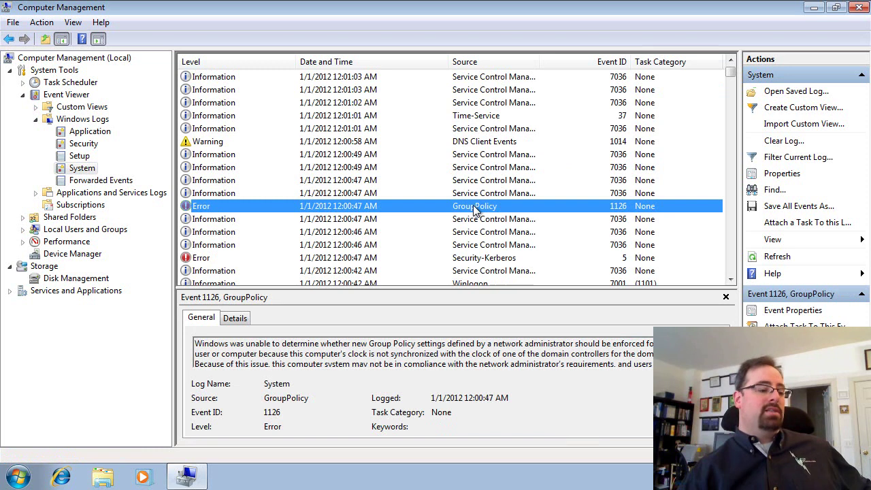
double_click(257, 205)
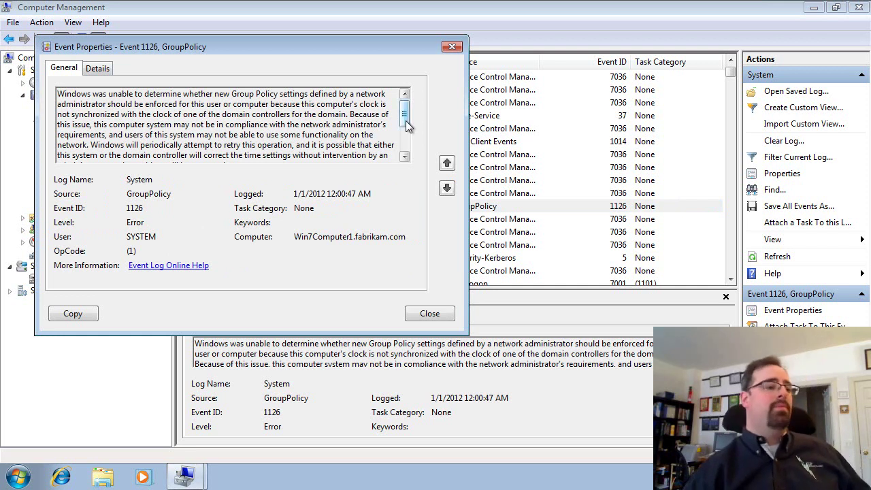
mouse_move(404, 126)
left_mouse_down()
mouse_move(404, 148)
mouse_move(404, 115)
left_mouse_up()
left_click_drag(391, 55, 518, 154)
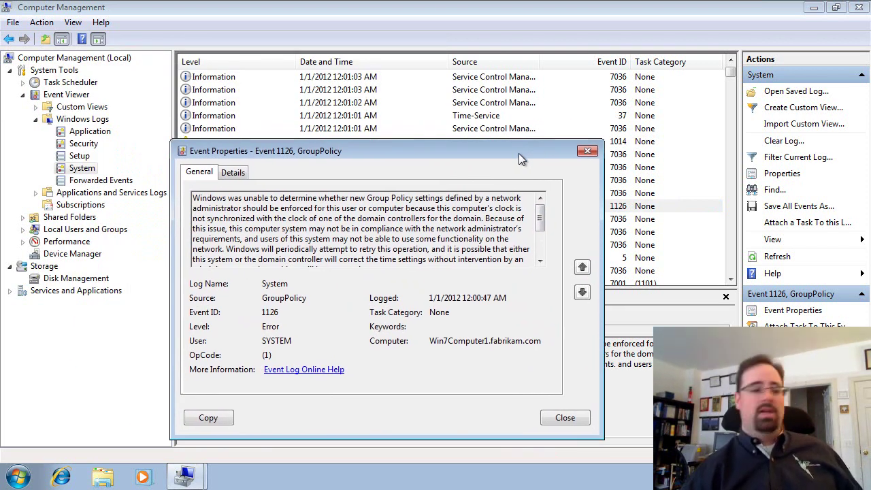
scroll(310, 239, "down", 2)
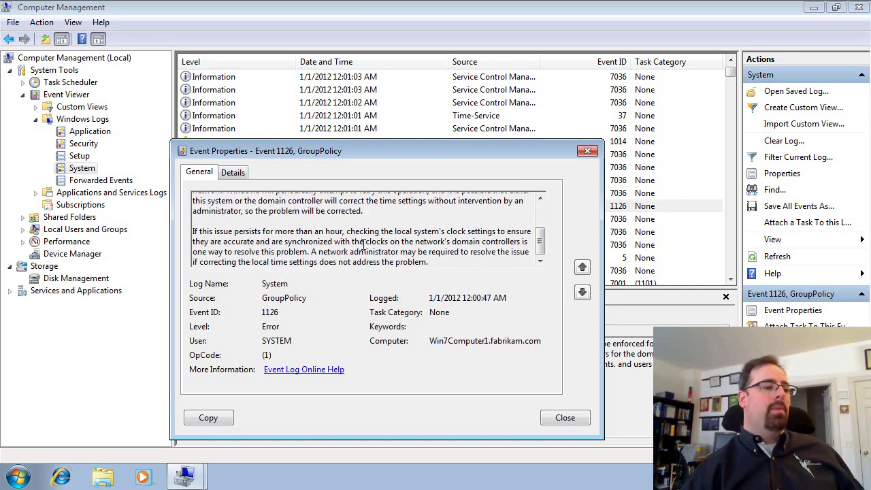
left_click_drag(380, 145, 484, 165)
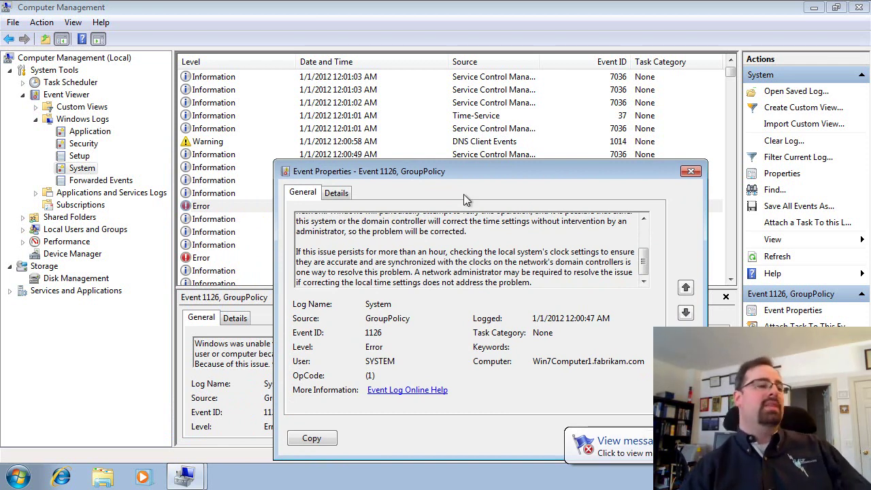
left_click(690, 171)
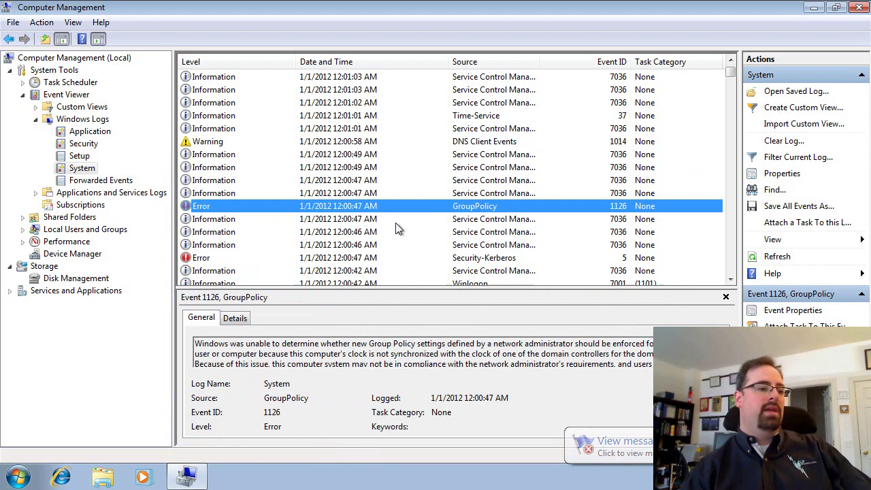
- Select the event after the GroupPolicy error, then sort the System log events by source
left_click(343, 220)
scroll(343, 220, "down", 10)
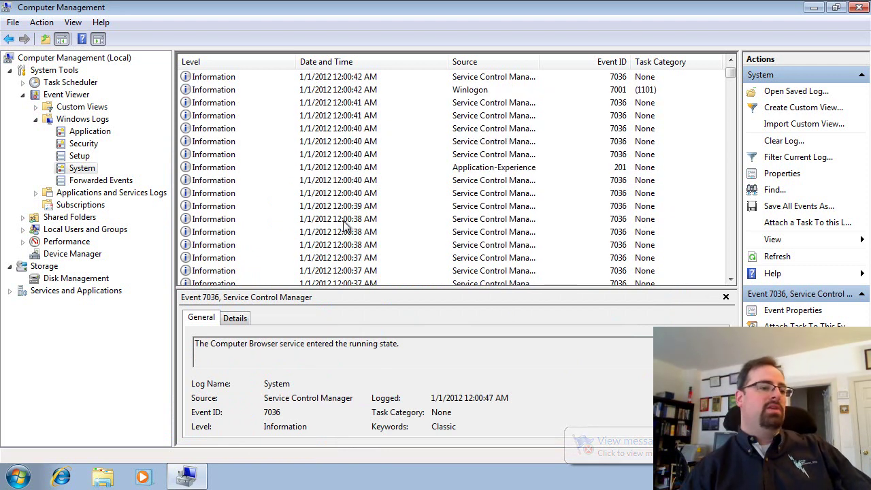
scroll(360, 204, "up", 10)
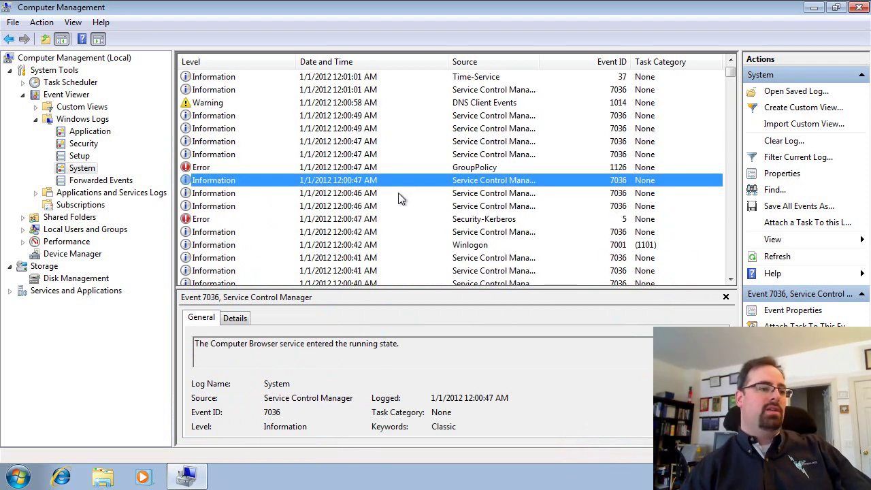
left_click(497, 62)
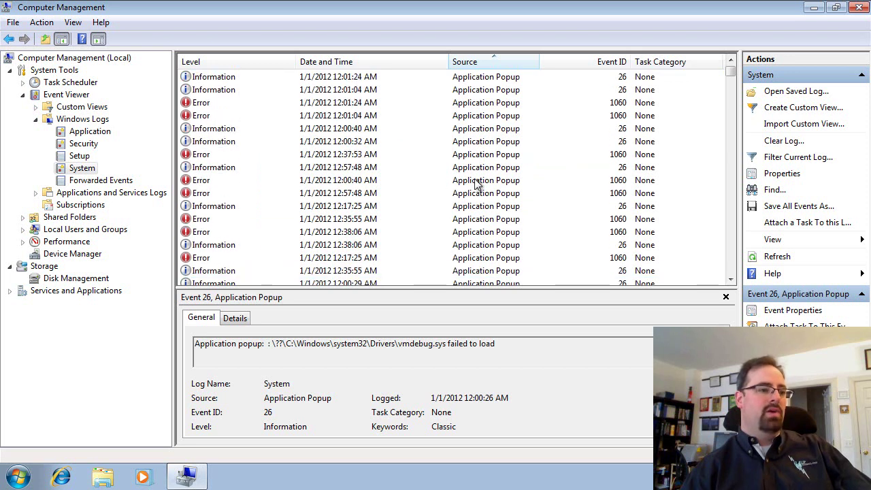
scroll(490, 187, "down", 10)
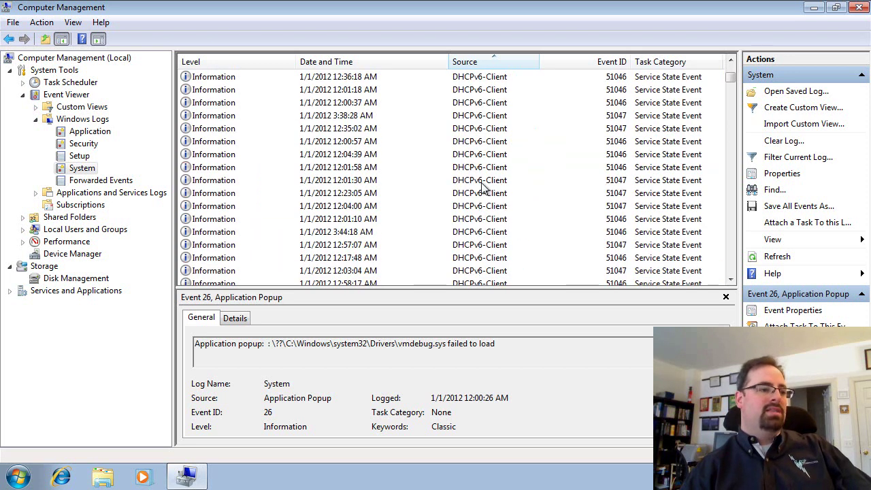
scroll(481, 188, "down", 5)
- Step through the GroupPolicy 1500 events up to Event 1503 for user settings
left_click(476, 181)
scroll(477, 182, "down", 5)
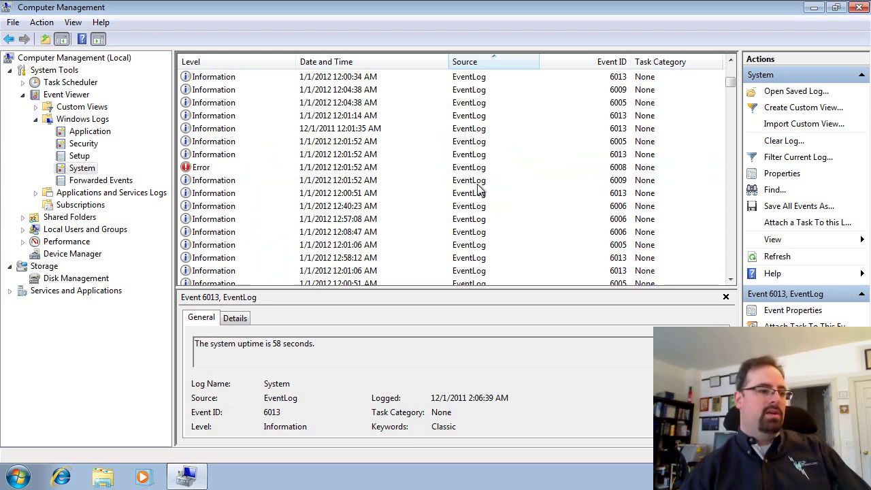
scroll(478, 190, "down", 10)
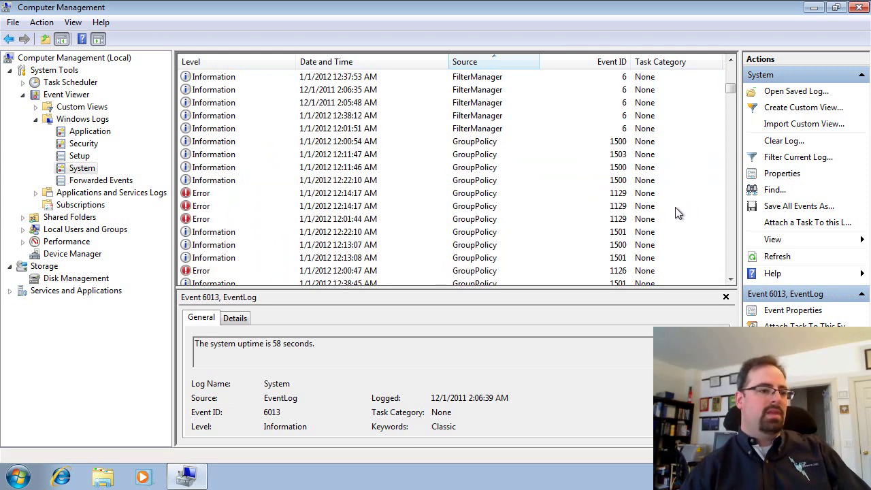
scroll(545, 212, "up", 4)
left_click(399, 144)
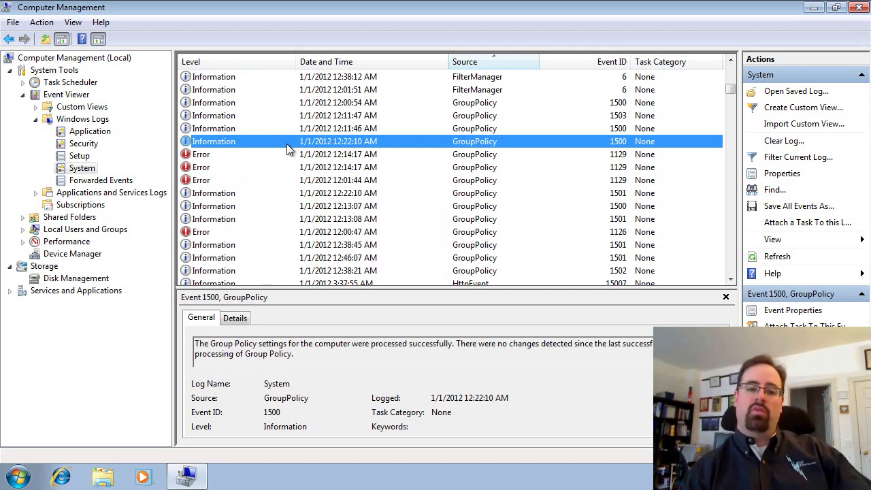
key("Up")
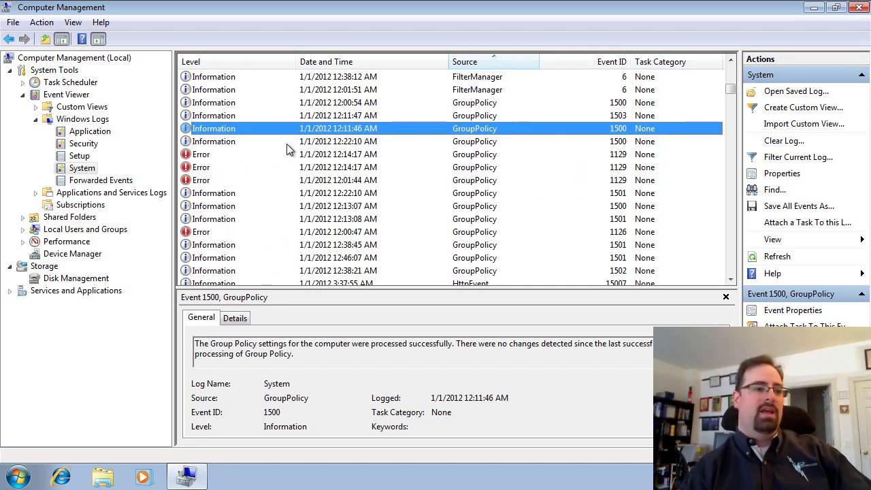
key("Up")
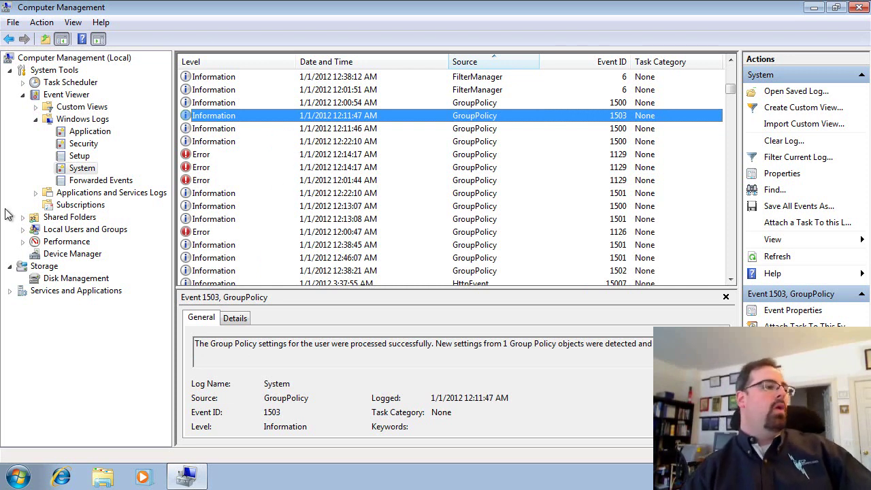
- Expand Applications and Services Logs > Microsoft > Windows > GroupPolicy and select Operational
left_click(37, 193)
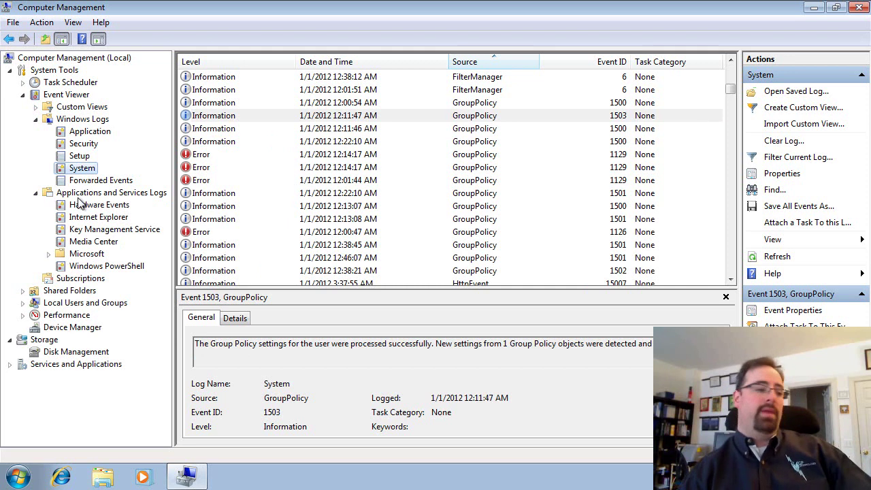
left_click(48, 255)
left_click(61, 266)
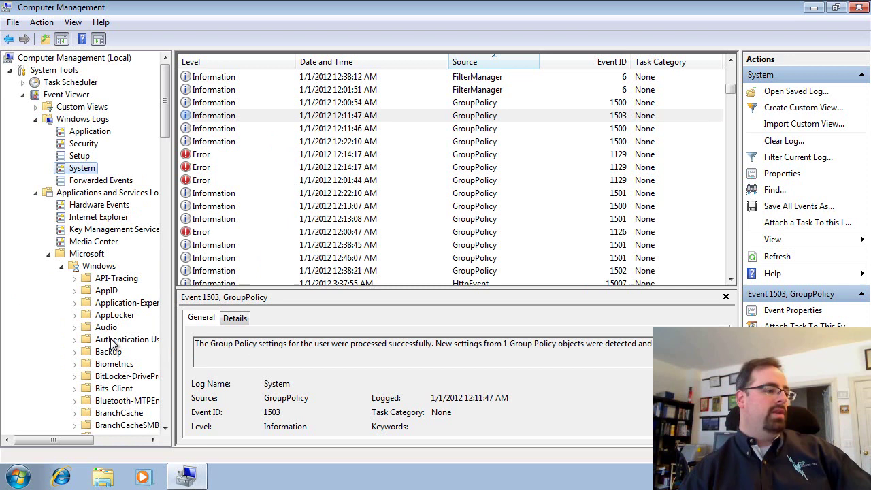
left_click_drag(166, 92, 168, 211)
left_click(112, 218)
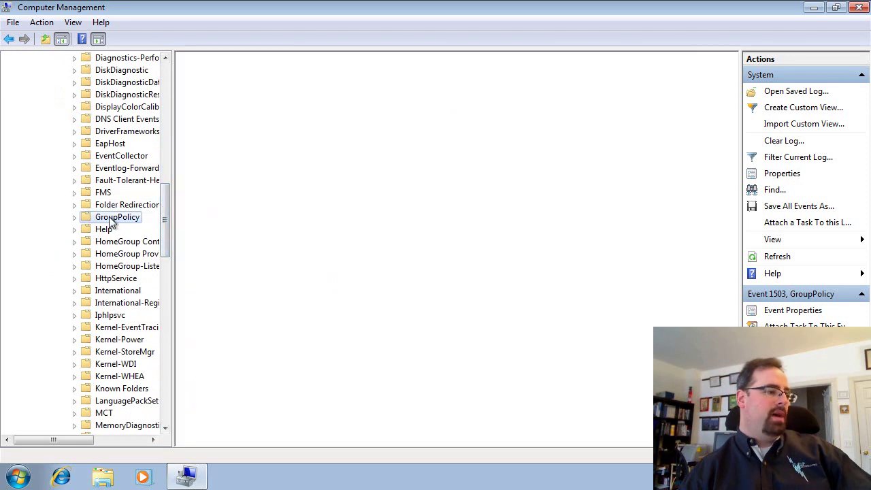
left_click(74, 217)
left_click(129, 230)
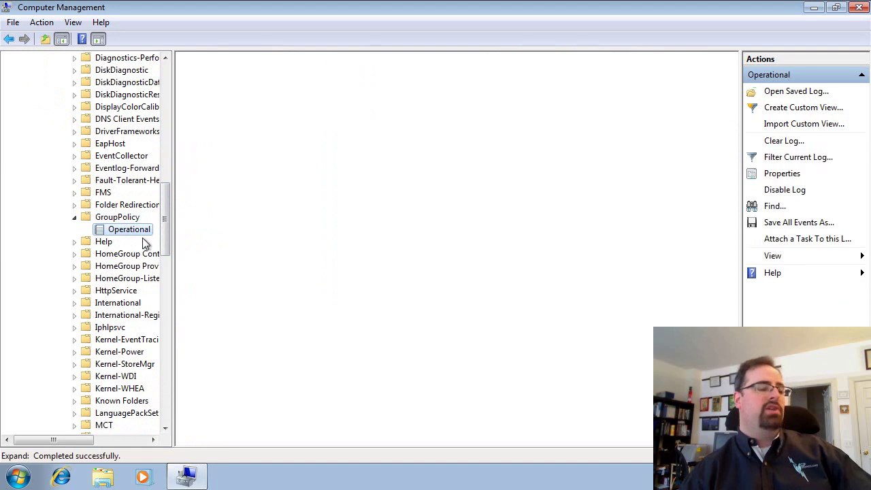
- Review the Operational events 5327, 4017, 5017 and 5312 in the details pane
left_click(425, 192)
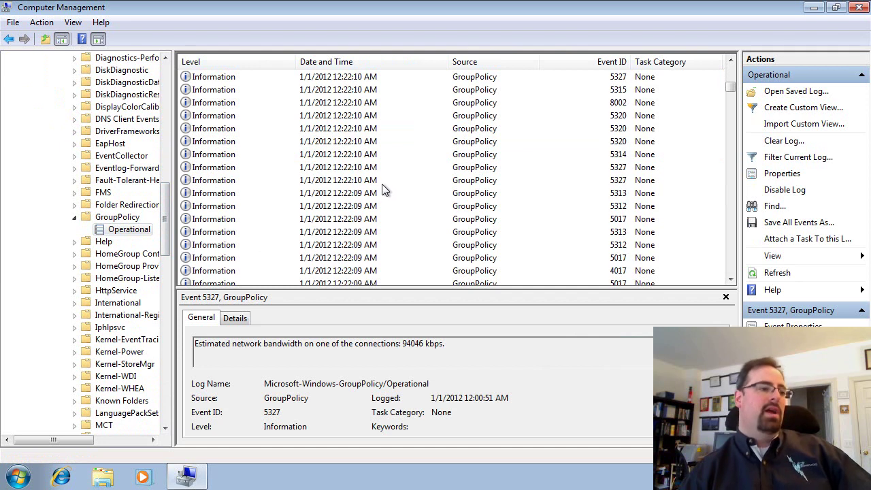
left_click(383, 183)
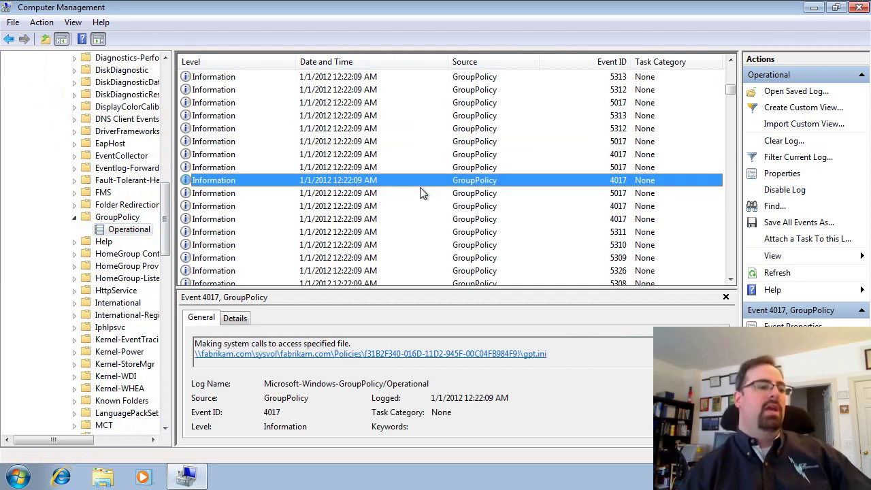
key("Up")
key("Up")
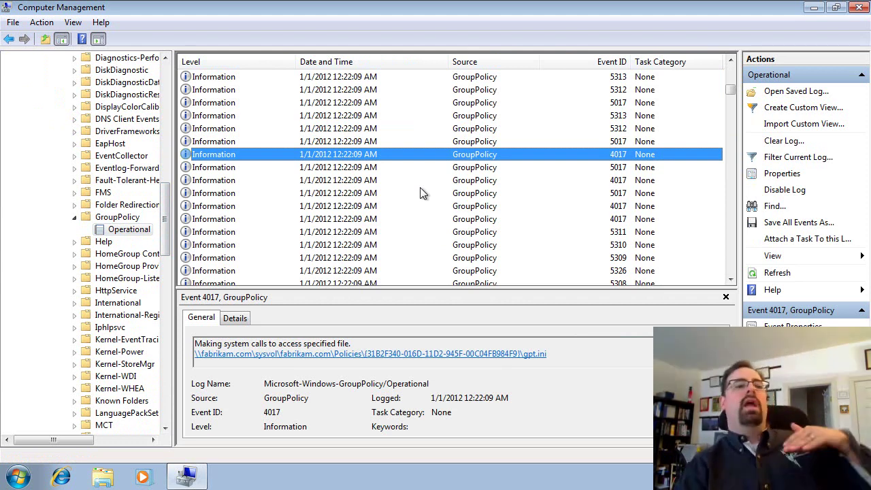
key("Up")
key("Up")
key("Up")
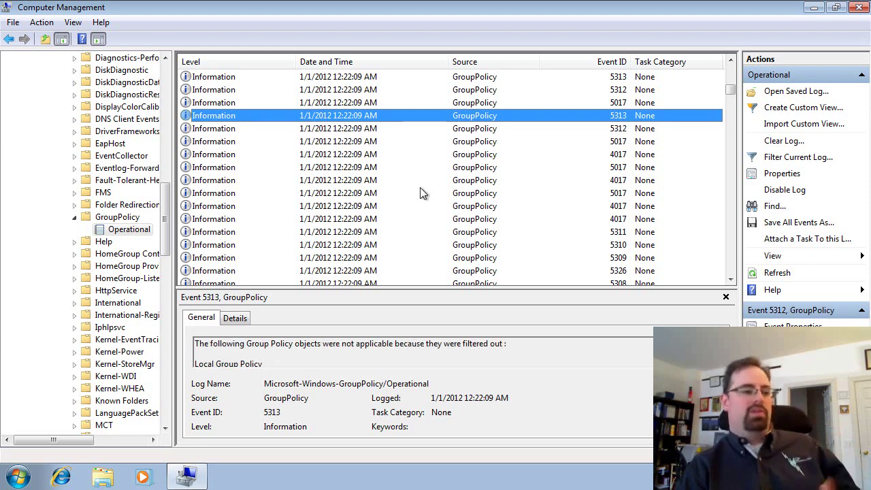
key("Up")
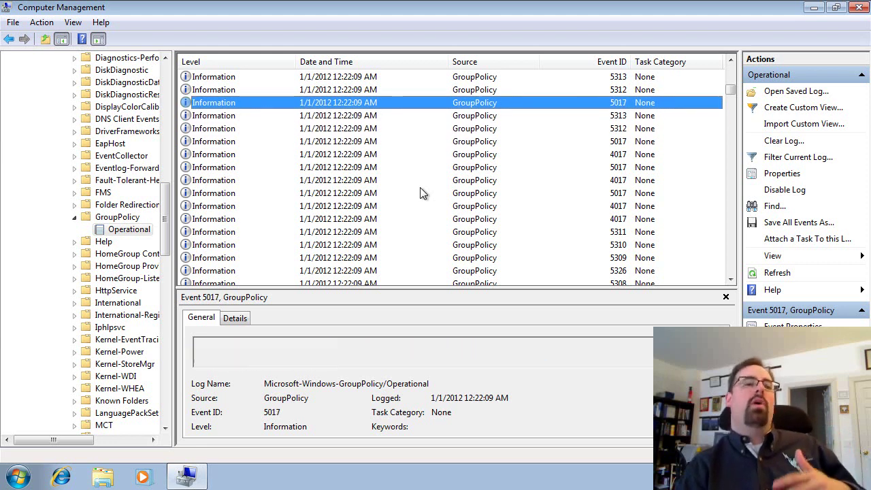
key("Up")
key("Up")
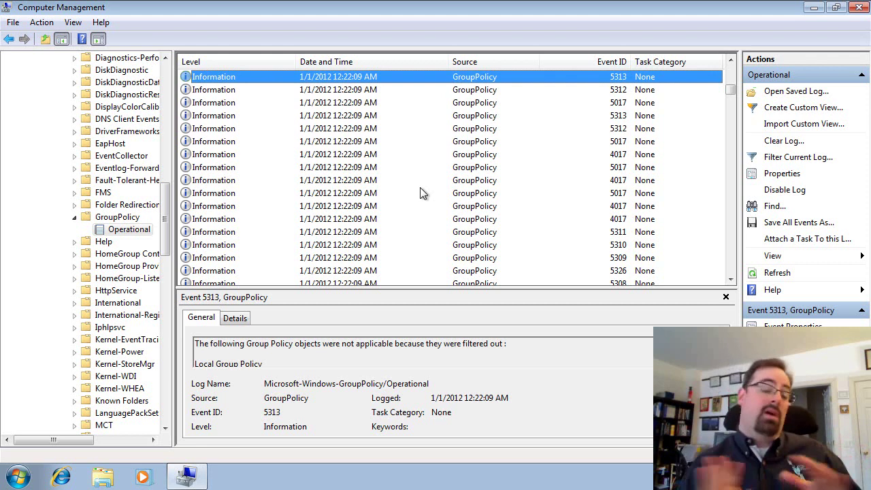
left_click(421, 192)
scroll(423, 195, "up", 2)
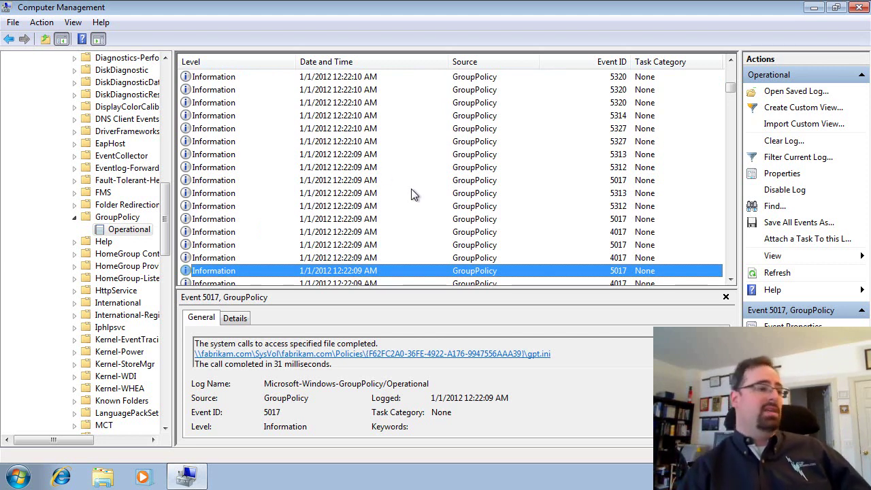
- Check the 5312 and 5320 events, then step up to Event 4000, the boot policy start
left_click(354, 172)
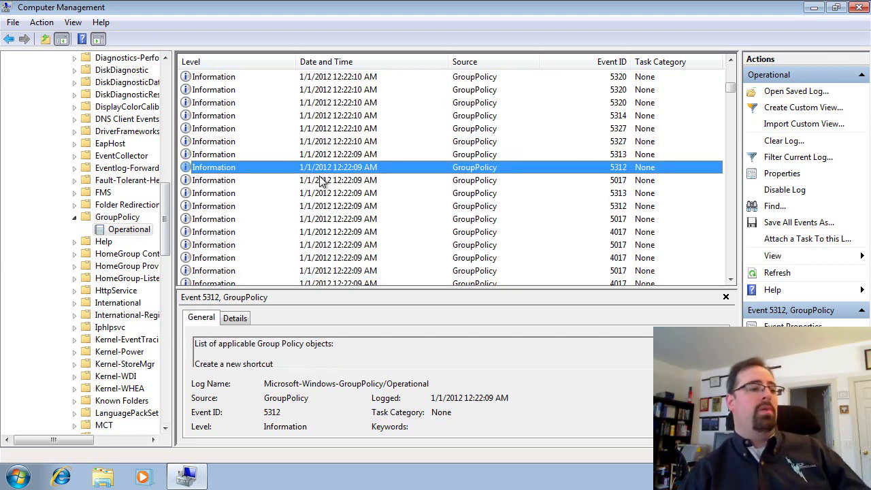
scroll(347, 159, "down", 10)
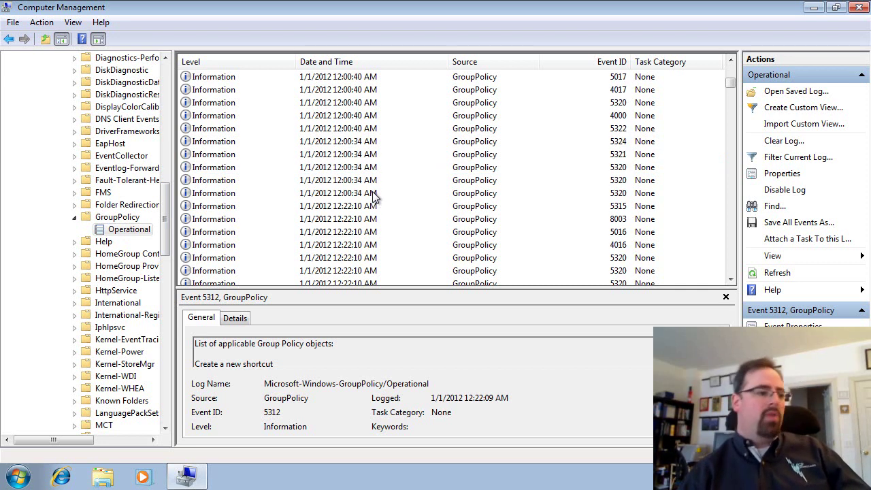
left_click(353, 189)
left_click(356, 180)
left_click(360, 172)
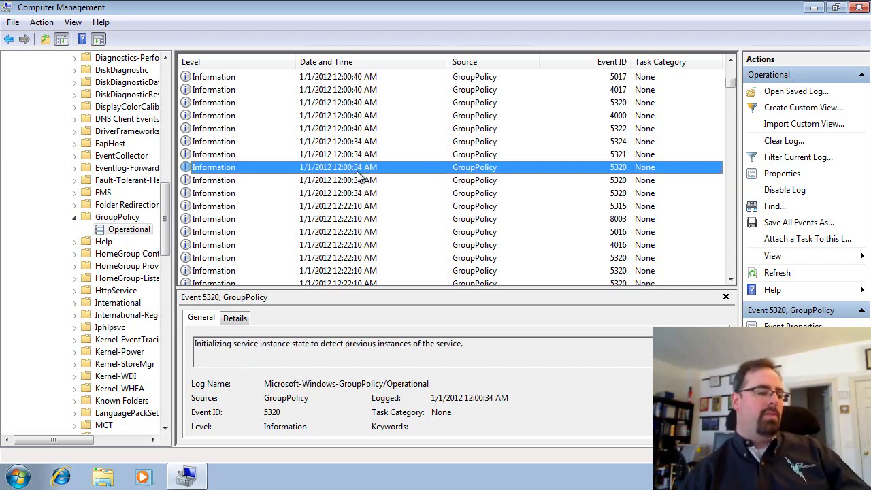
key("Up")
key("Up")
key("Up")
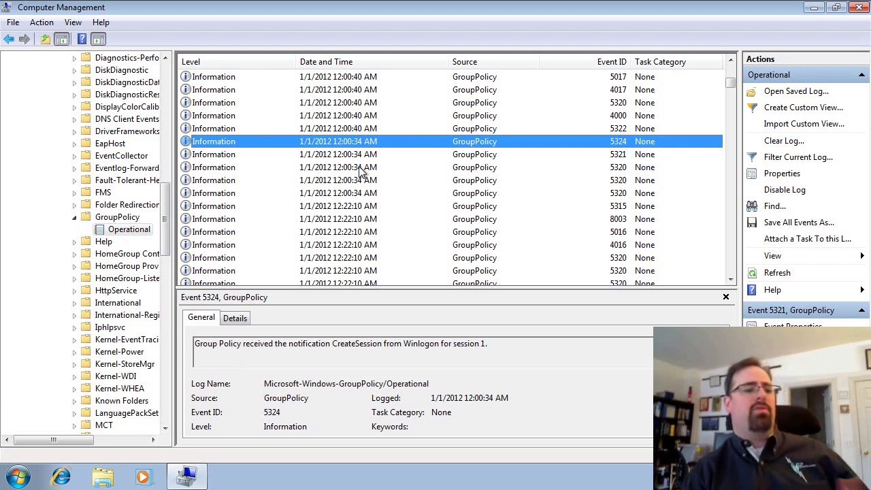
key("Up")
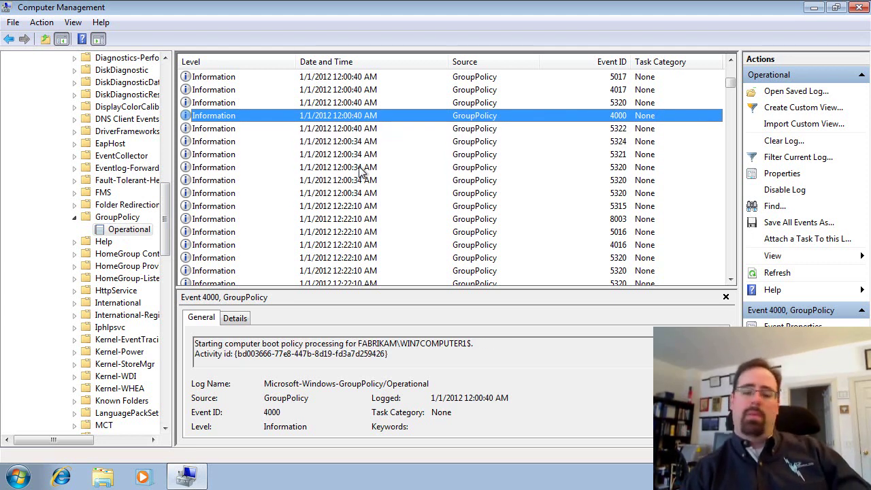